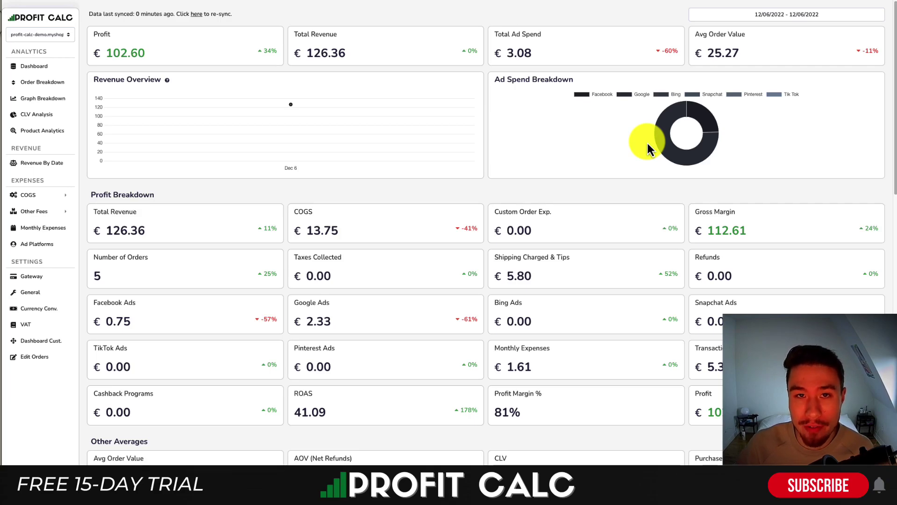
Step: Switch the Profit Calc dashboard from Last 7 Days to a custom Nov 9–11, 2022 range
click(839, 15)
click(847, 51)
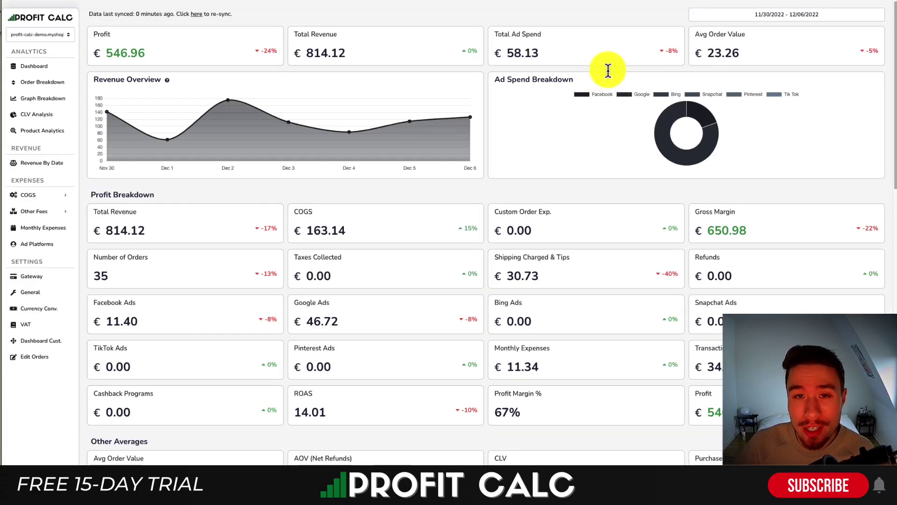
click(815, 16)
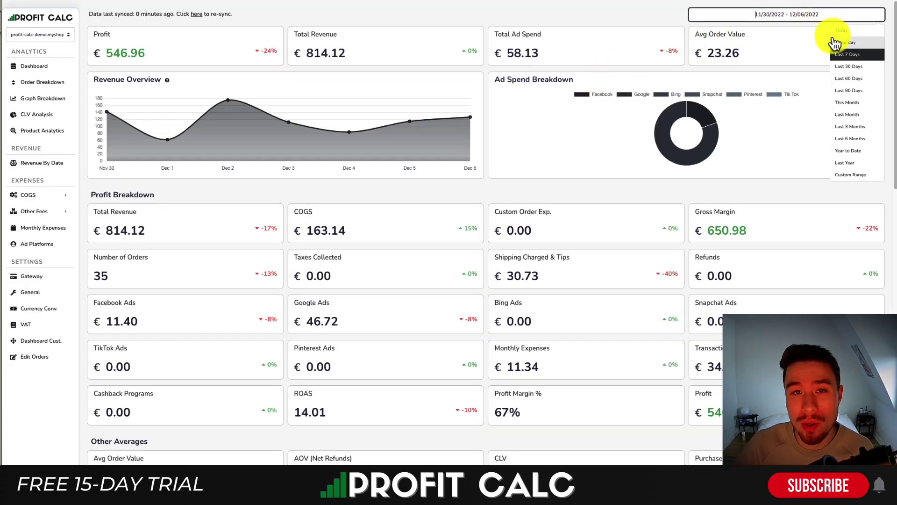
click(855, 177)
click(744, 65)
click(768, 64)
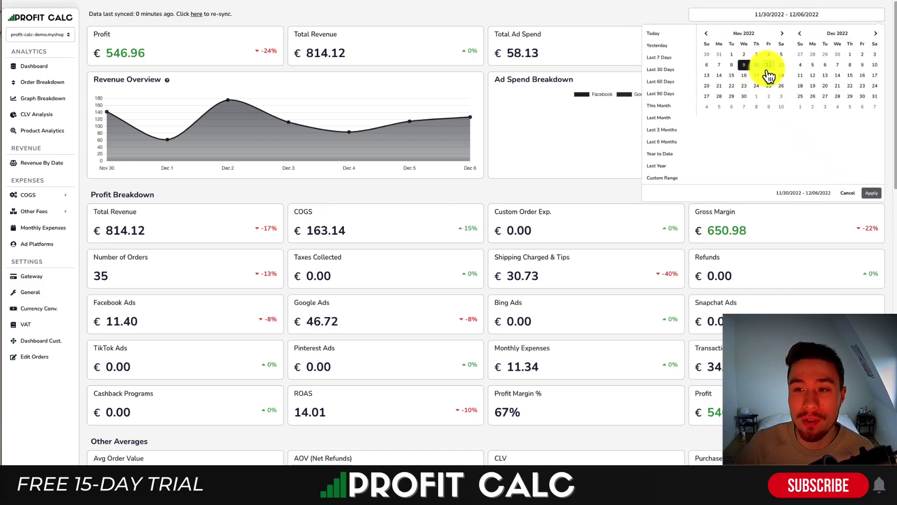
click(872, 192)
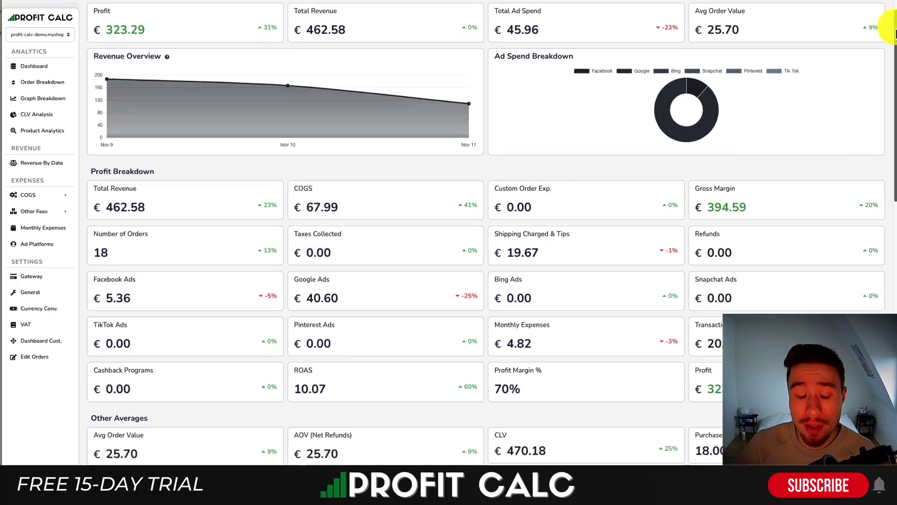
mouse_move(895, 32)
mouse_down()
mouse_move(892, 318)
mouse_move(893, 31)
mouse_up()
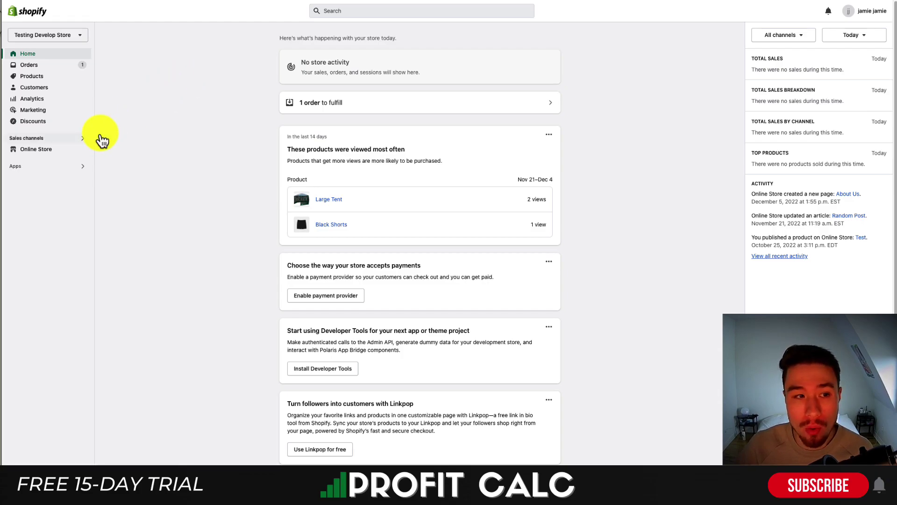
Step: Go to the online store's Themes page and read through the speed report scoring 74
click(36, 150)
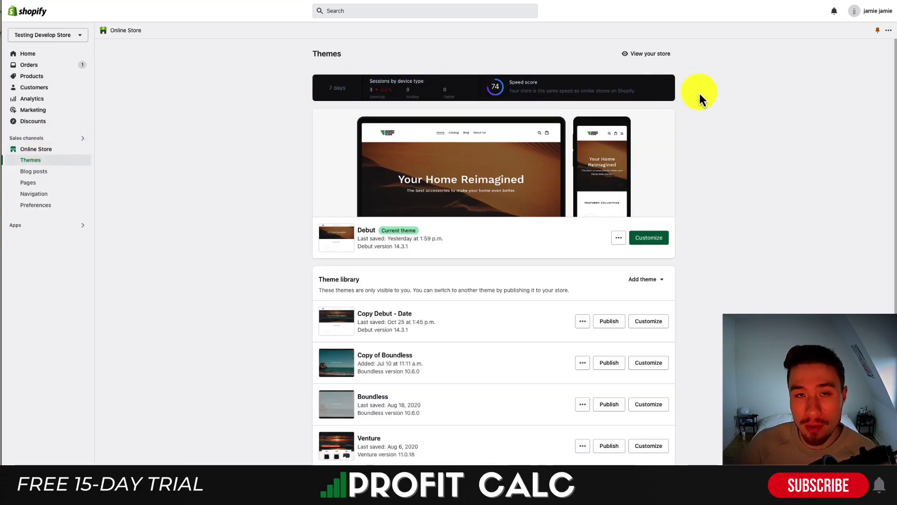
click(535, 97)
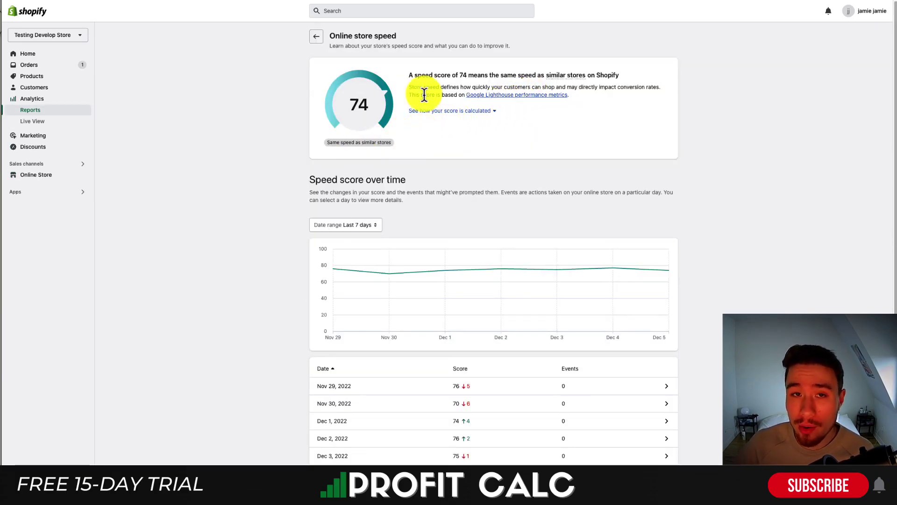
scroll(424, 95, down, 3)
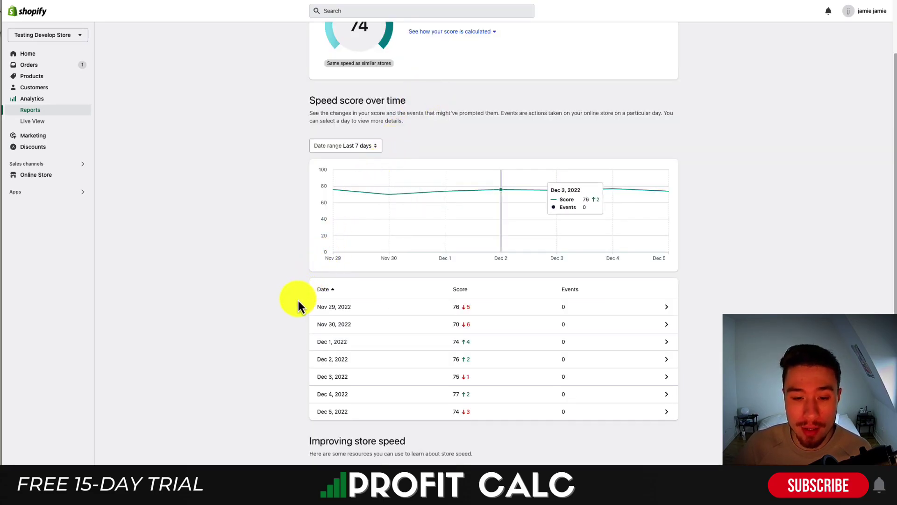
scroll(298, 301, down, 1)
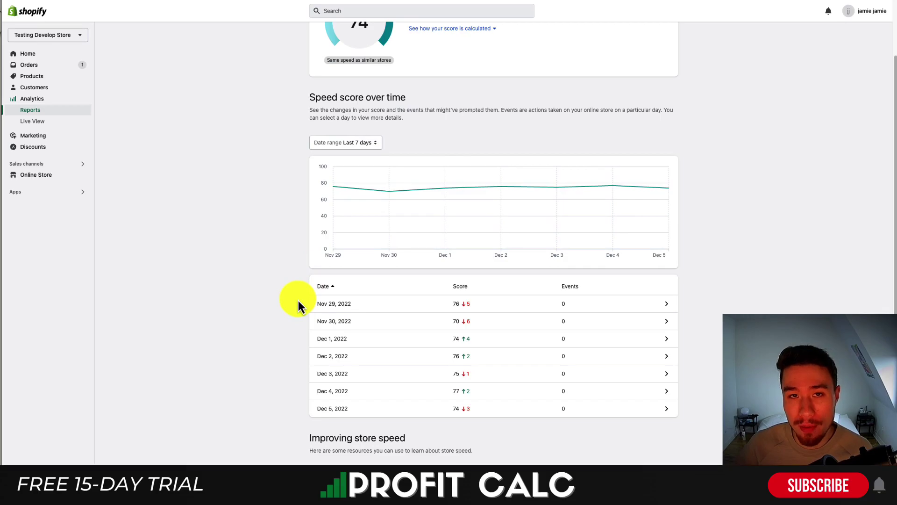
scroll(250, 114, up, 3)
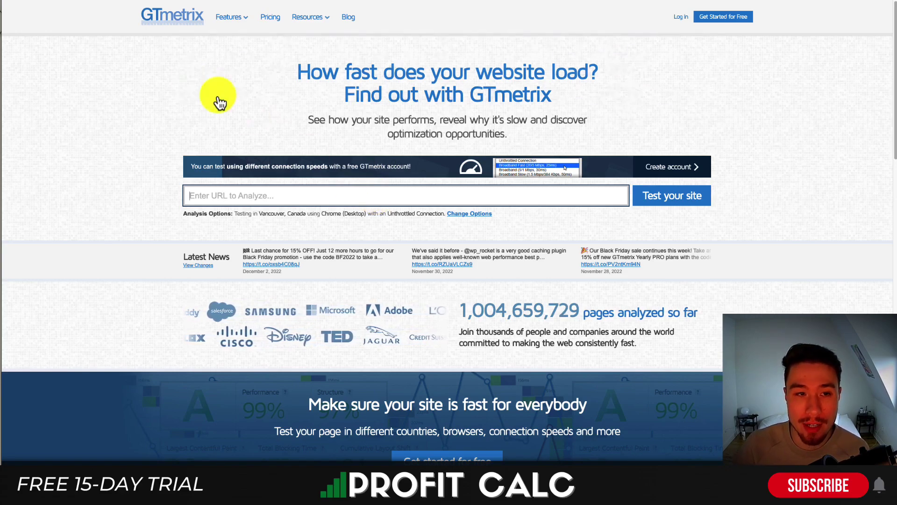
mouse_move(229, 17)
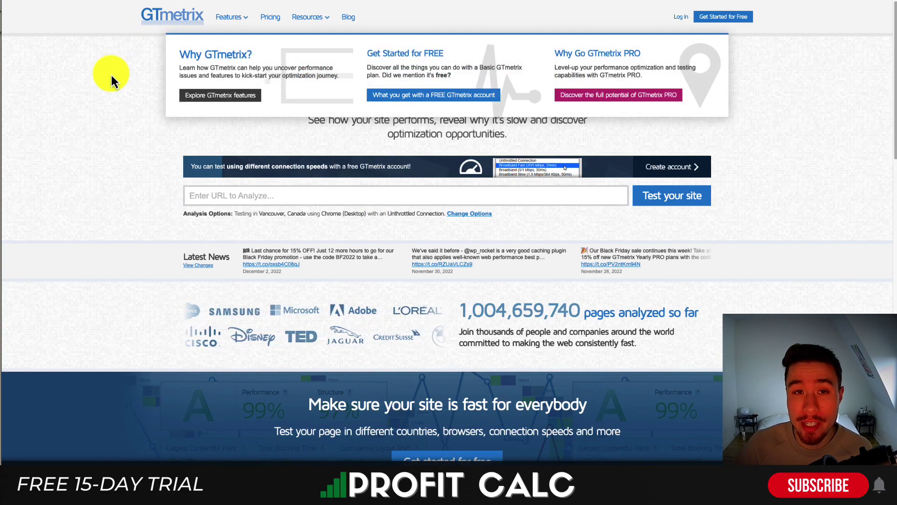
click(220, 193)
text(https://testing-develop-store.myshopify.com/)
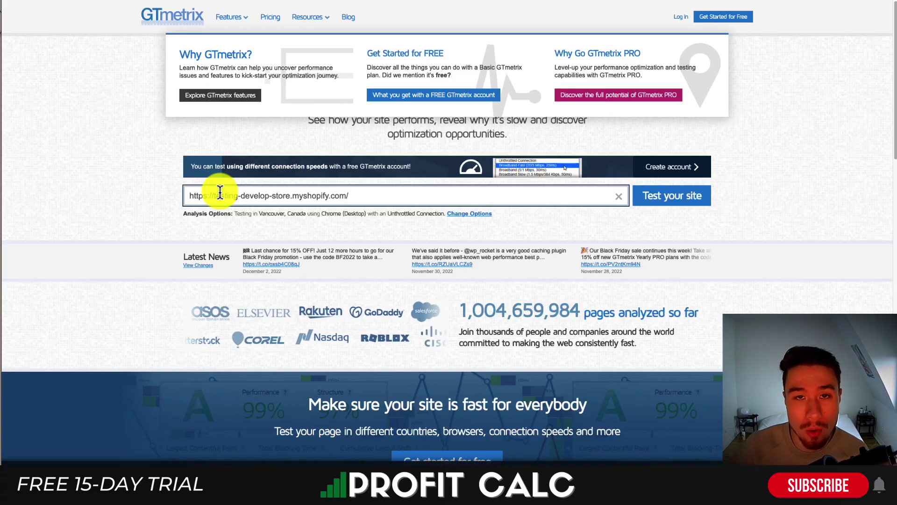
Step: Dismiss the features overview and run the GTmetrix speed test on the store address
click(110, 170)
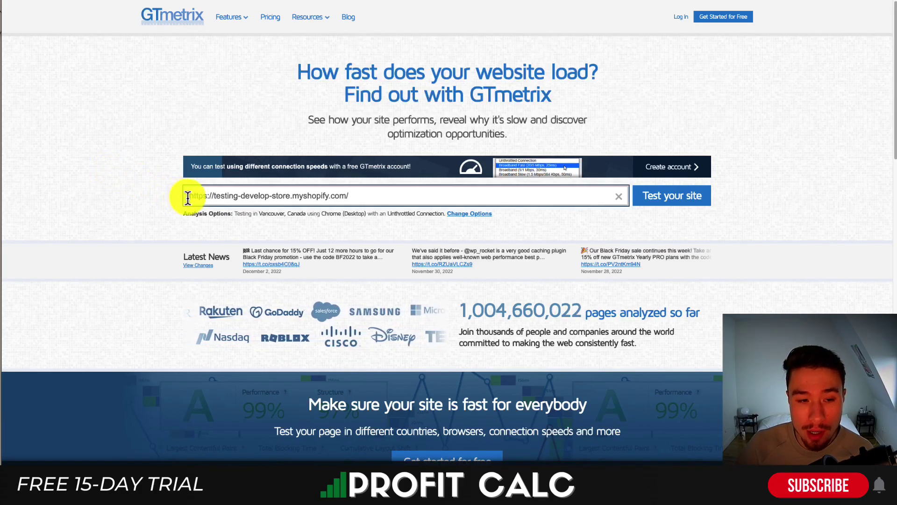
drag(186, 197, 350, 196)
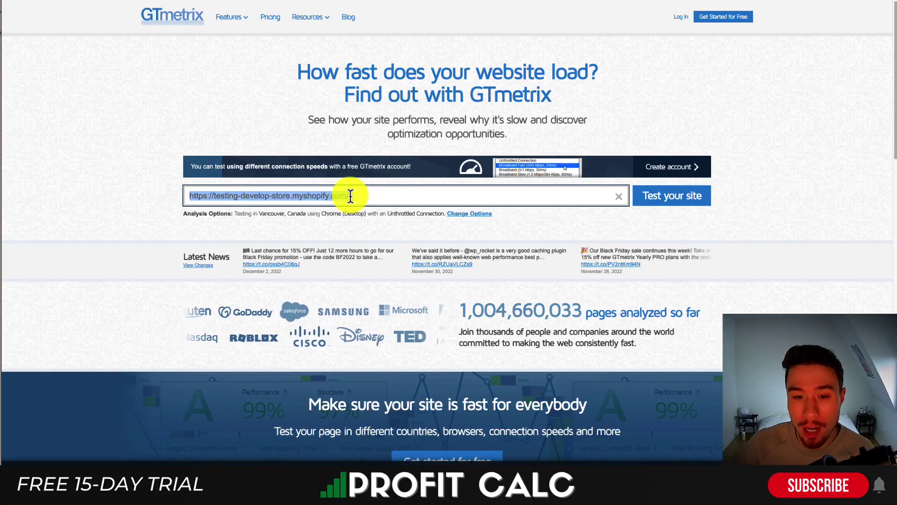
click(681, 195)
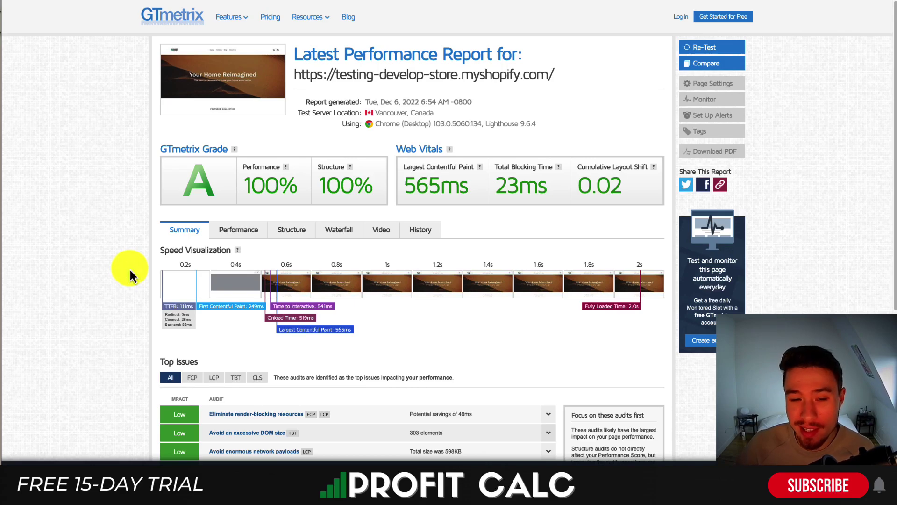
scroll(150, 241, down, 2)
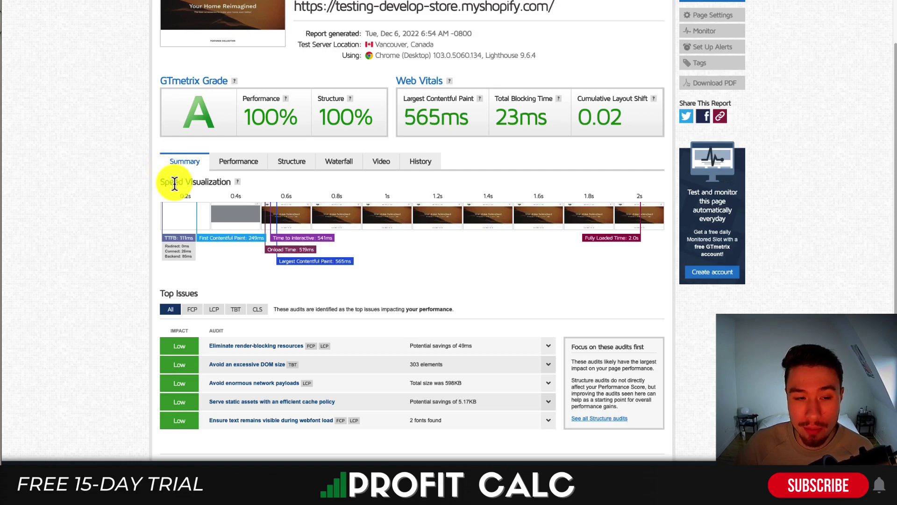
drag(174, 183, 234, 186)
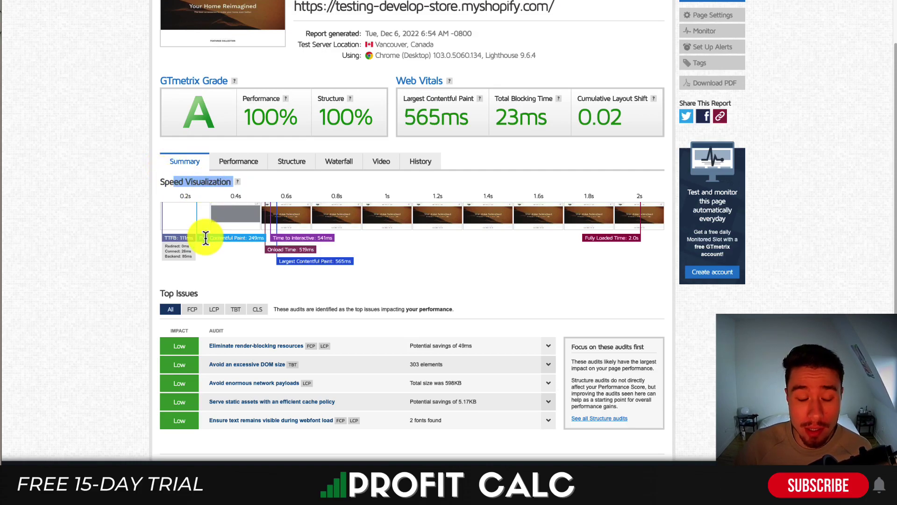
drag(202, 236, 305, 252)
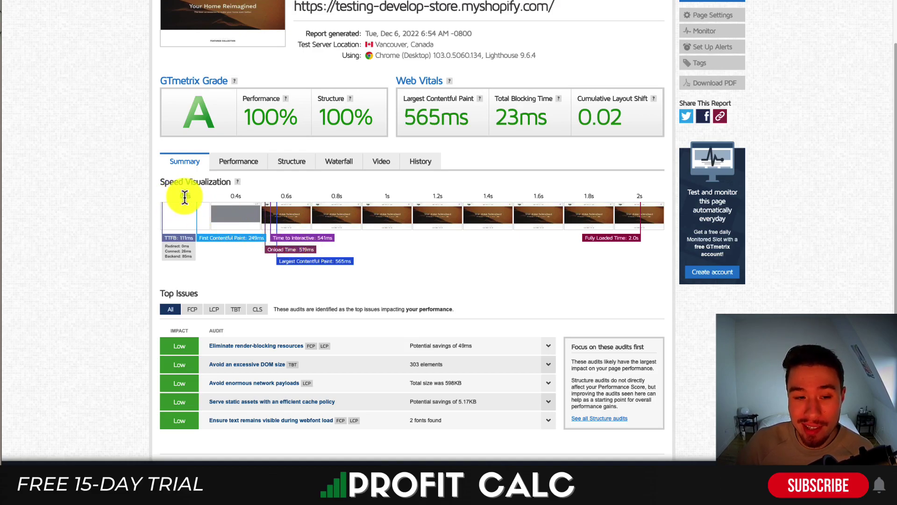
drag(184, 196, 243, 196)
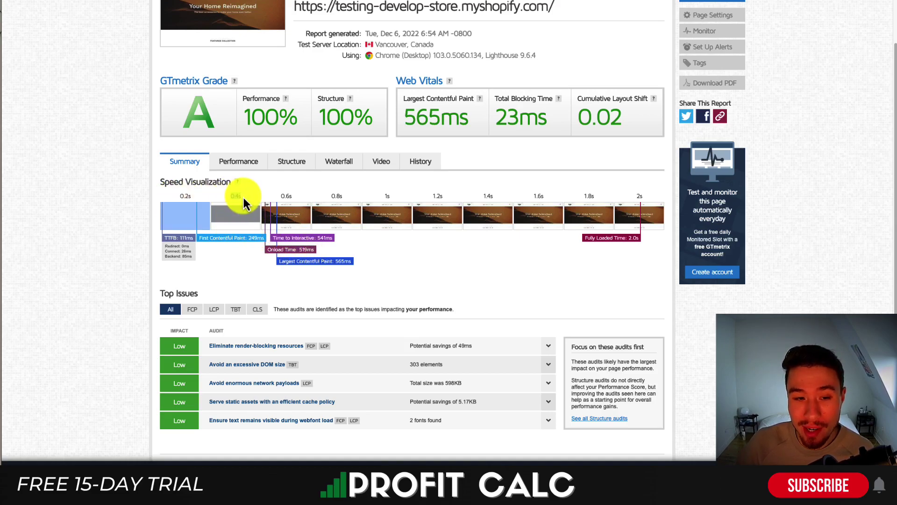
mouse_move(279, 262)
mouse_down()
mouse_move(280, 240)
mouse_move(351, 240)
mouse_move(286, 263)
mouse_up()
click(286, 263)
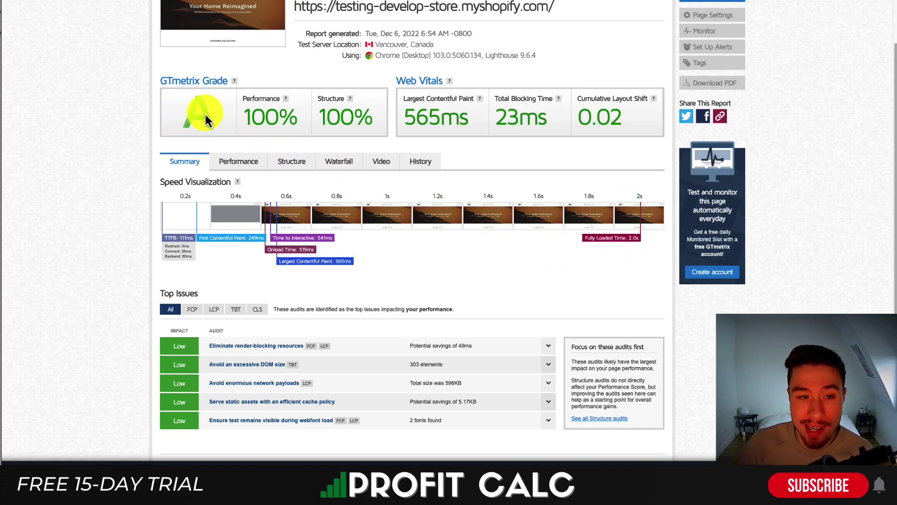
click(244, 169)
click(190, 163)
scroll(261, 140, down, 2)
click(338, 97)
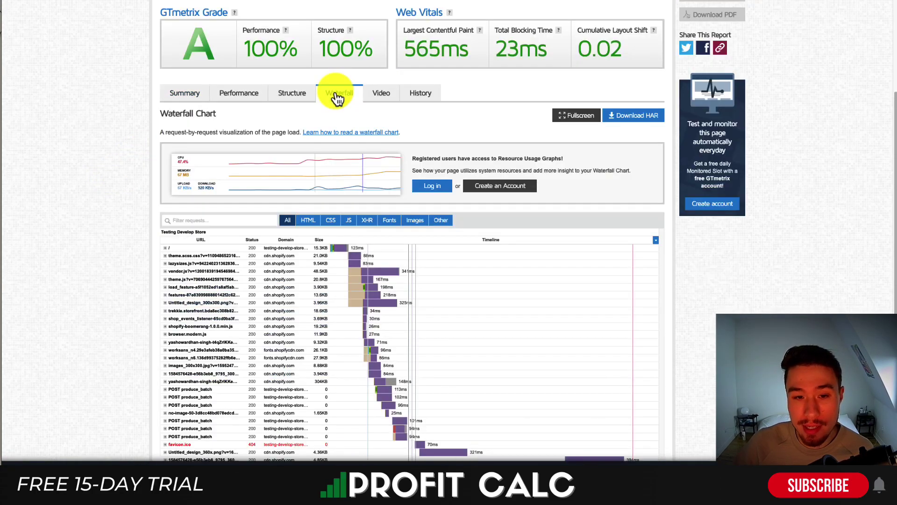
scroll(171, 294, down, 1)
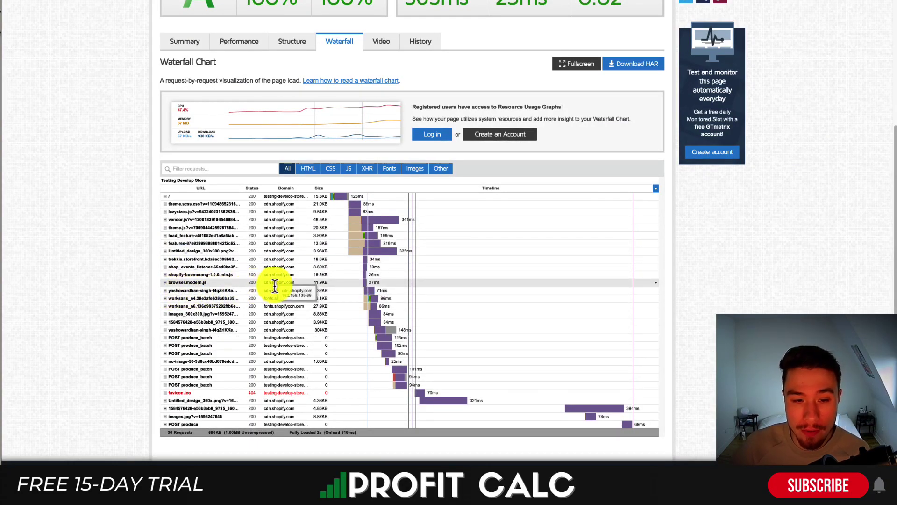
scroll(425, 295, down, 1)
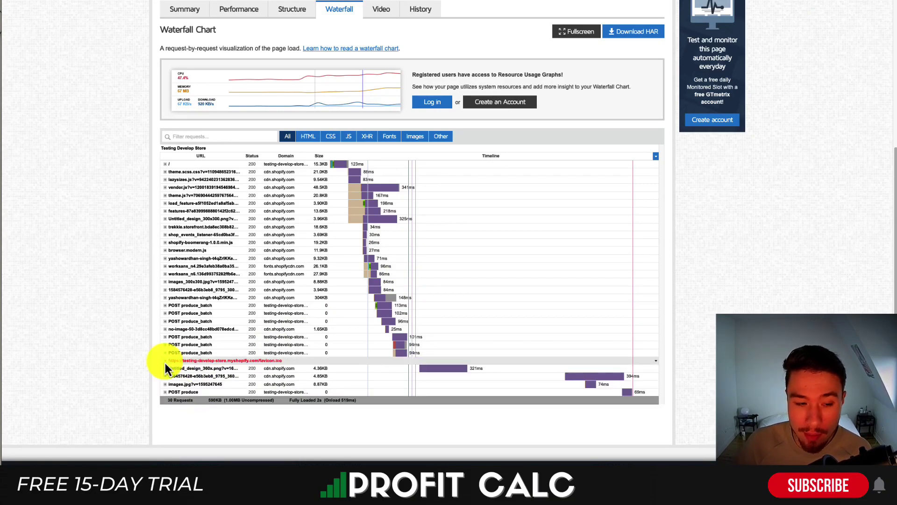
click(165, 363)
click(164, 363)
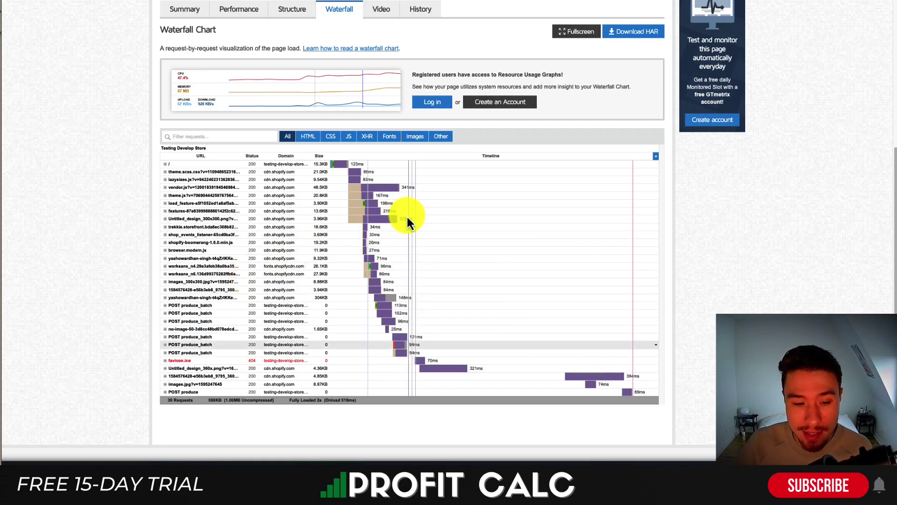
mouse_move(416, 380)
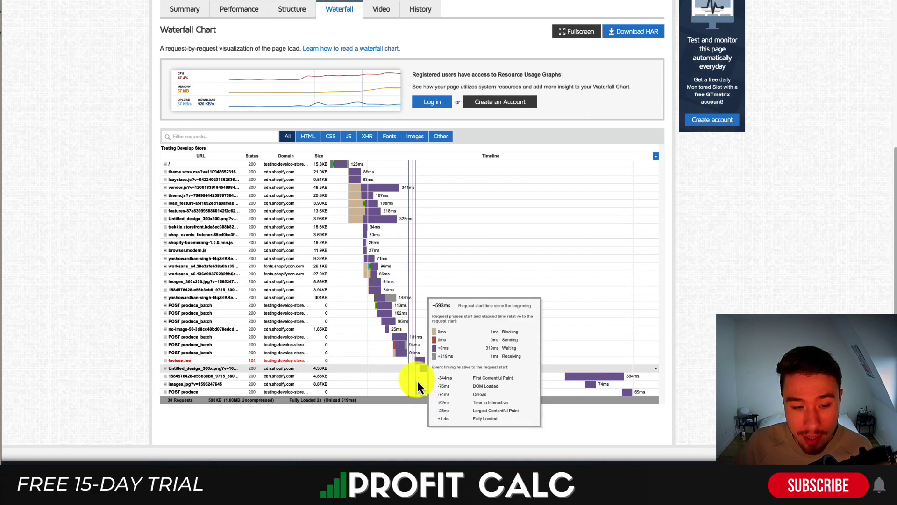
click(165, 376)
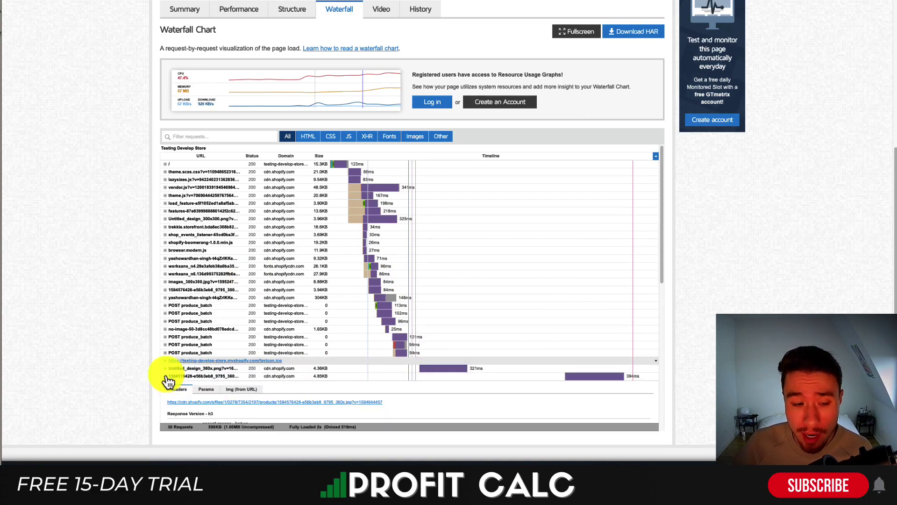
scroll(166, 361, down, 1)
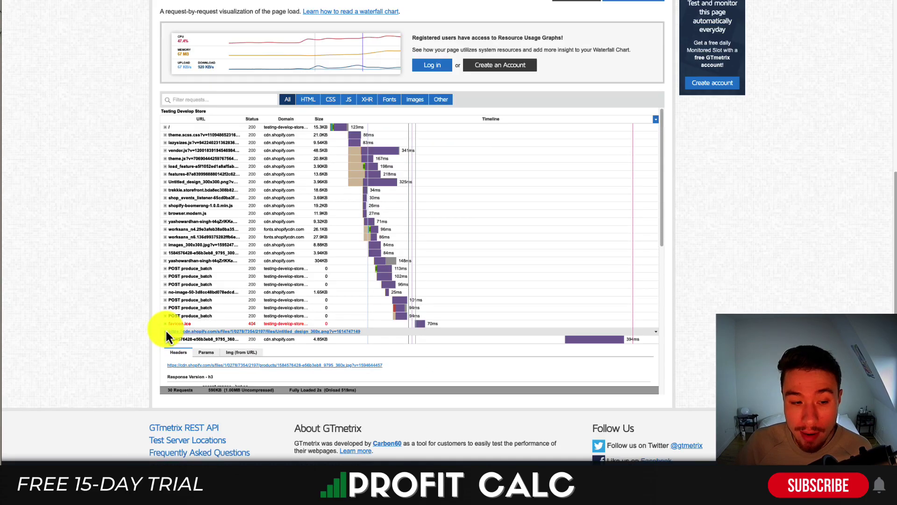
Step: Check the Untitled_design and product image requests, viewing each image, then collapse the product row
click(166, 332)
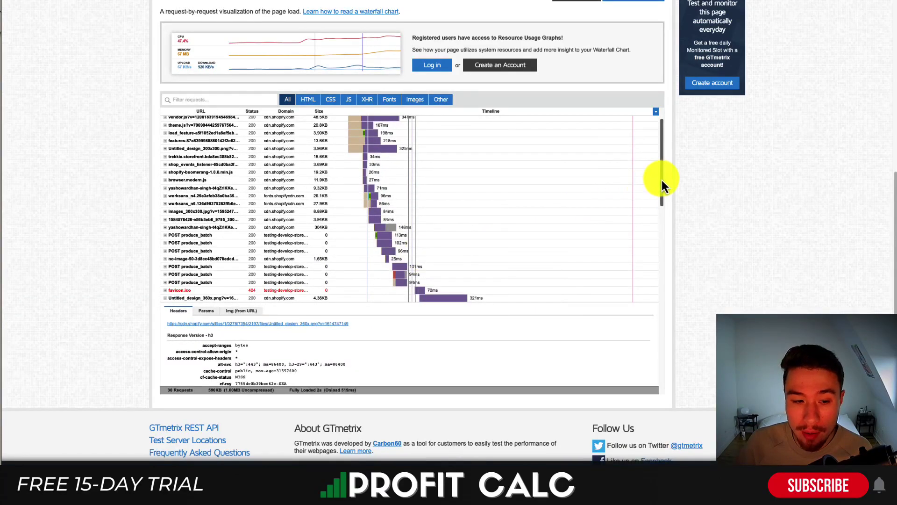
drag(662, 180, 655, 236)
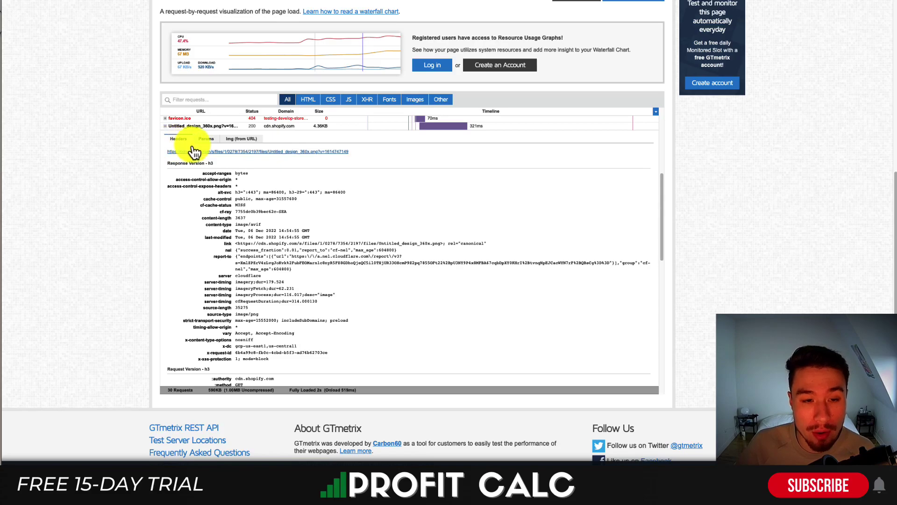
click(289, 161)
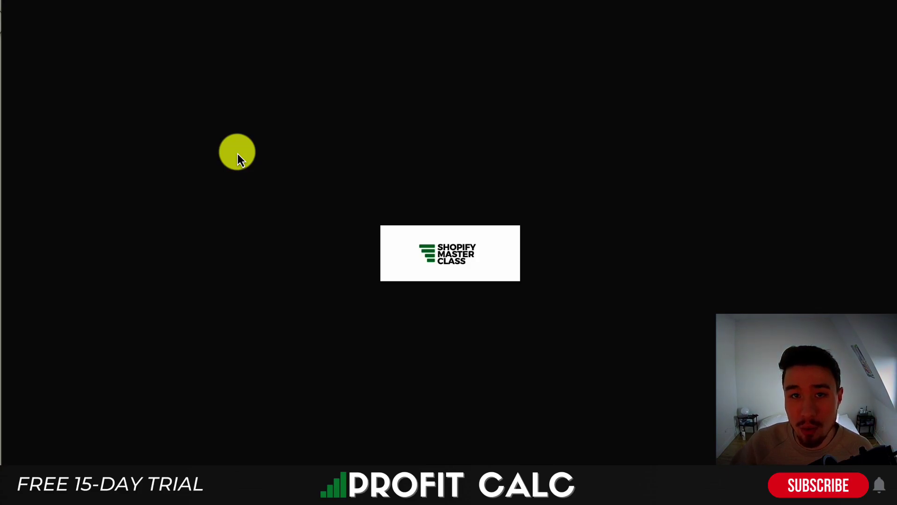
key(alt+Left)
scroll(525, 182, up, 1)
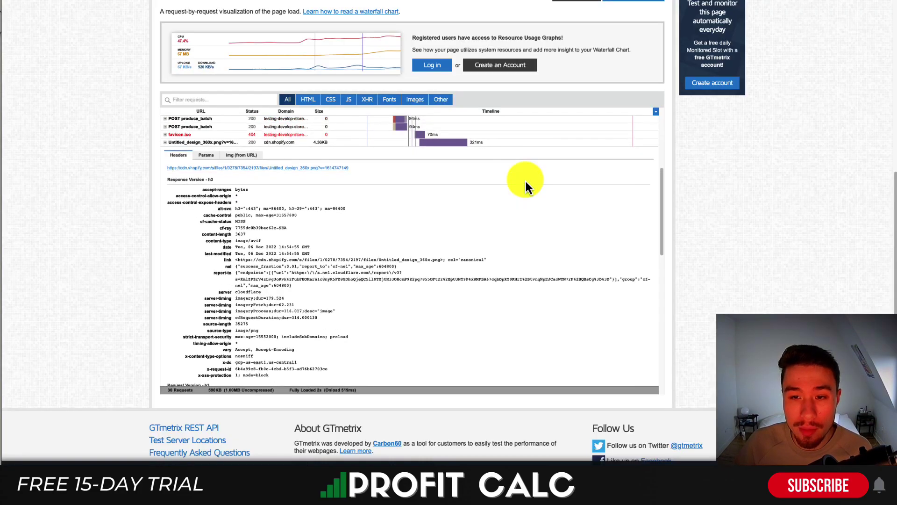
click(168, 148)
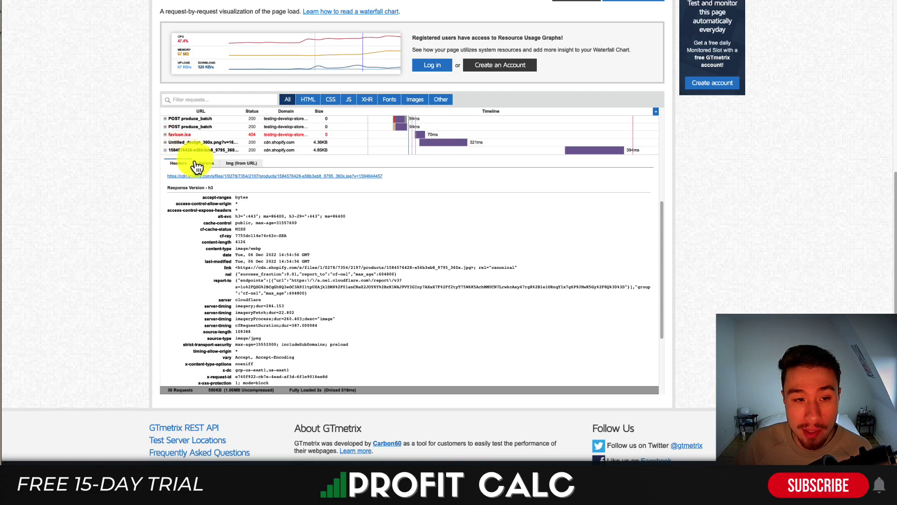
click(348, 177)
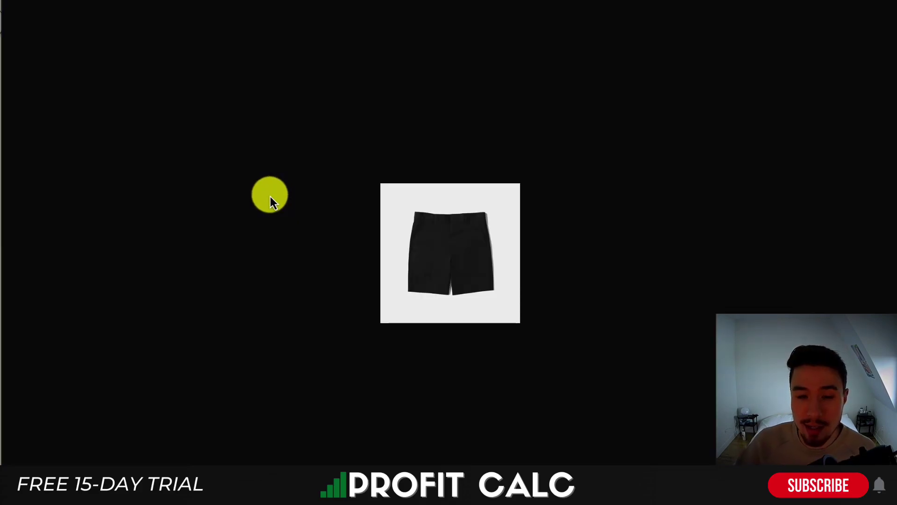
key(alt+Left)
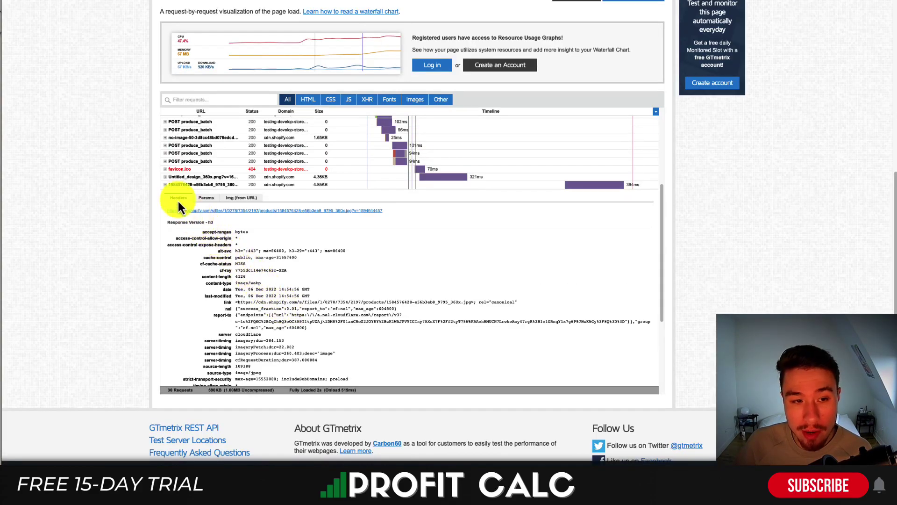
click(165, 185)
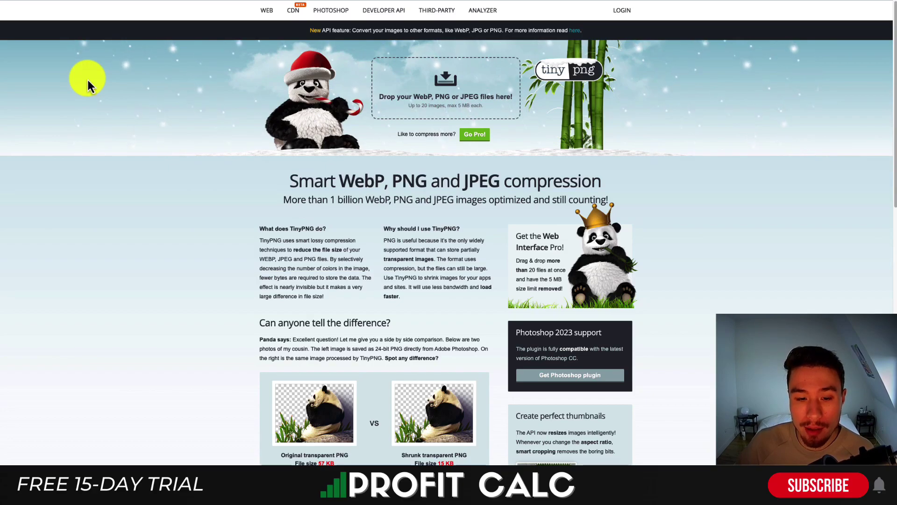
Step: Scroll through TinyPNG's WebP, PNG and JPEG compression page and size comparison
scroll(92, 85, down, 1)
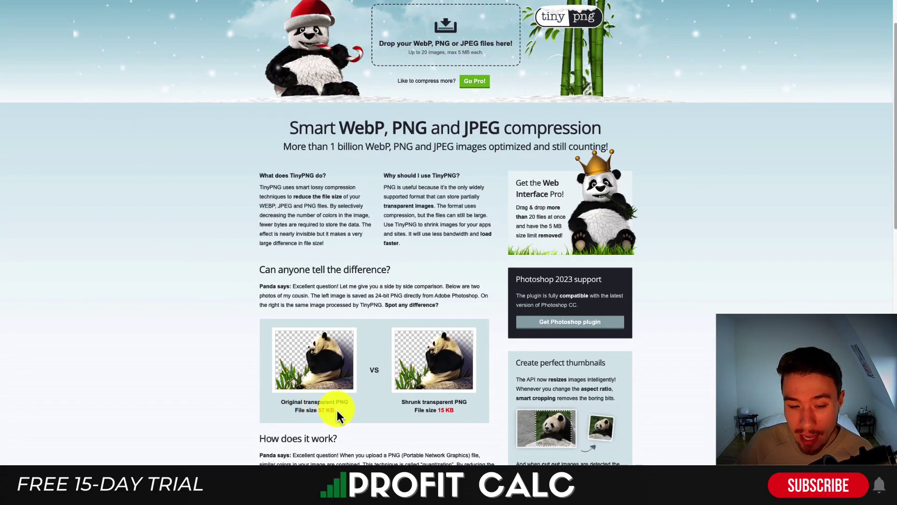
scroll(261, 408, up, 1)
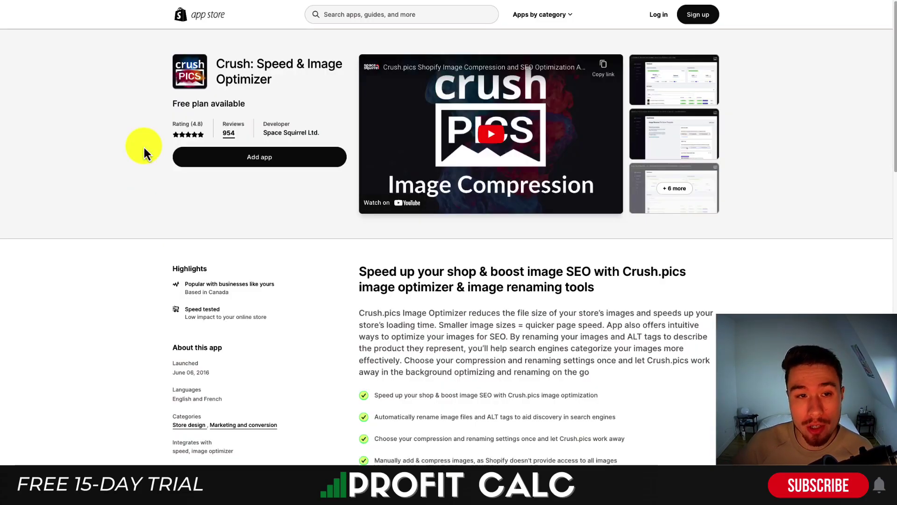
Step: Scroll down to the Crush app's pricing plans and back up
scroll(145, 149, down, 7)
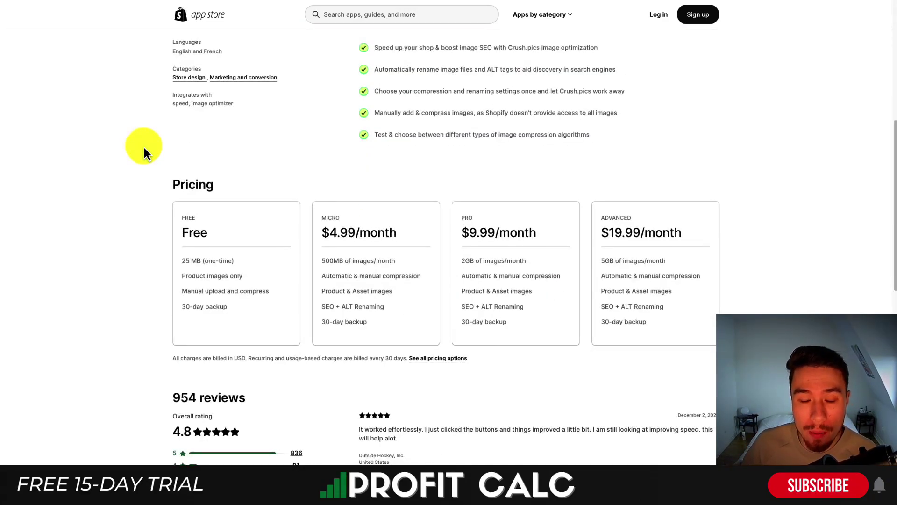
scroll(138, 293, up, 7)
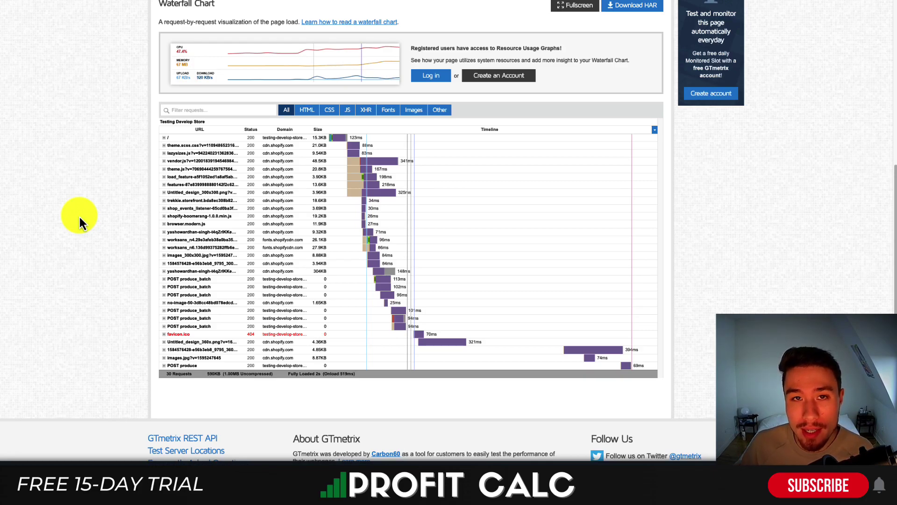
Step: Check vendor.js timing, then filter the waterfall to the 9 JavaScript requests
scroll(80, 221, down, 1)
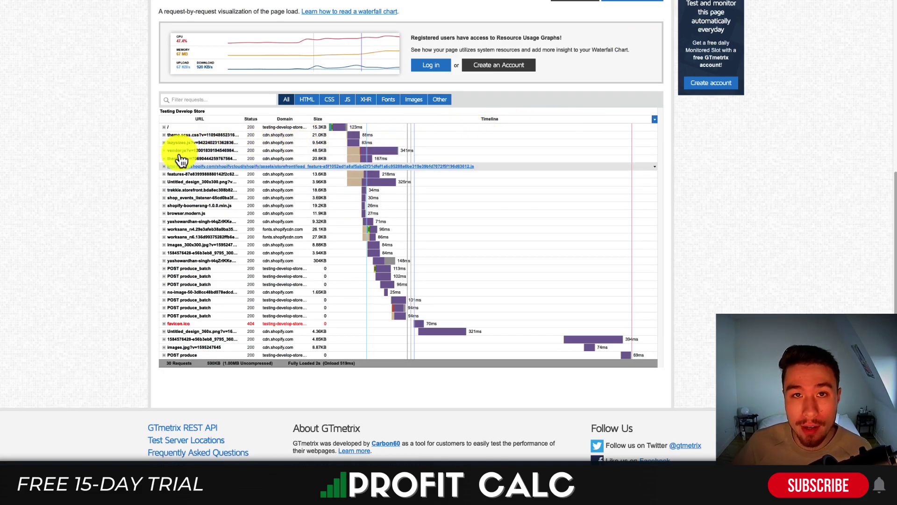
mouse_move(358, 156)
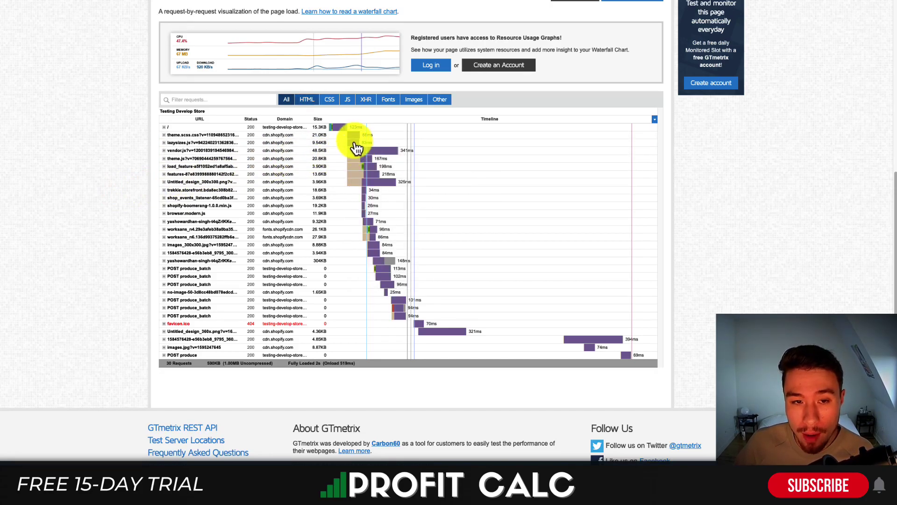
click(345, 104)
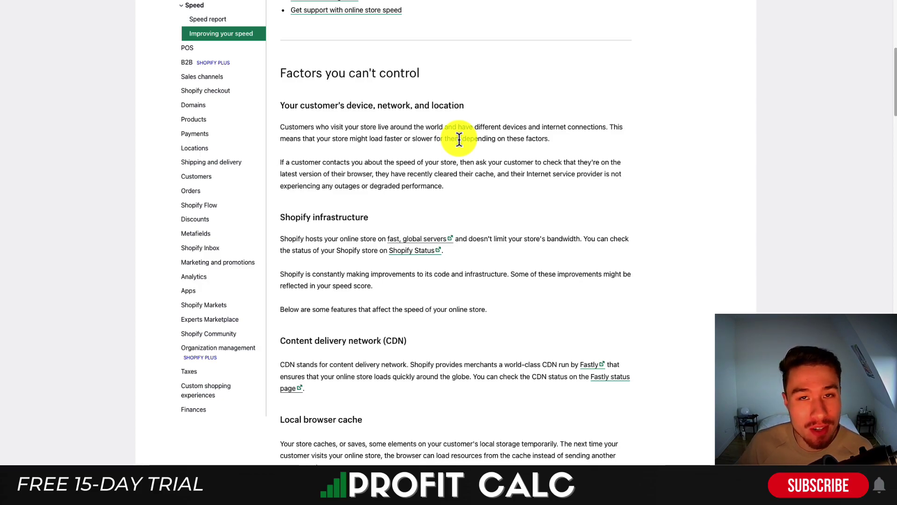
Step: Highlight the customer device and network and Shopify infrastructure headings and the ongoing-improvements paragraph
scroll(484, 128, down, 1)
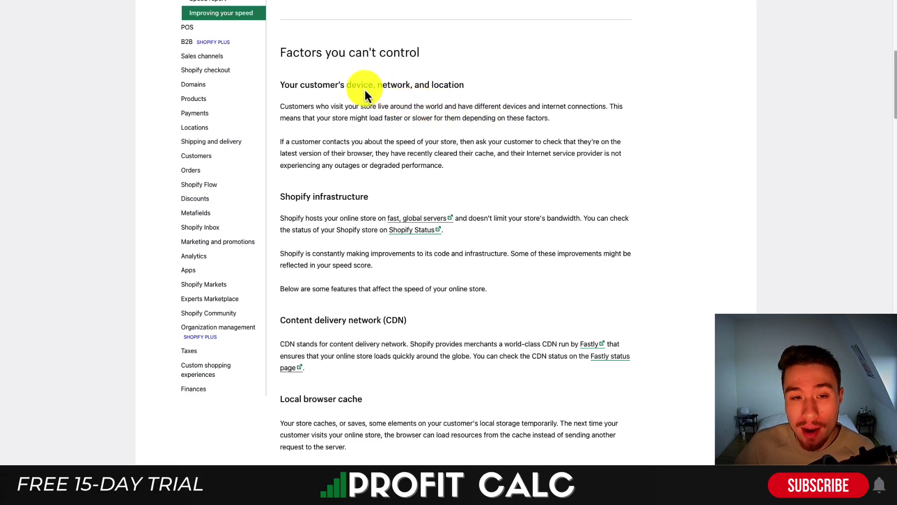
drag(363, 86, 462, 86)
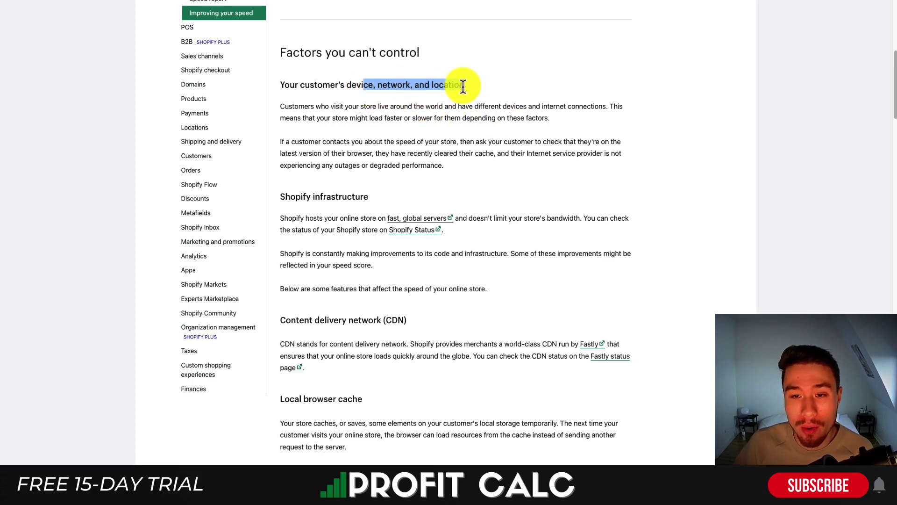
click(462, 86)
scroll(514, 94, down, 1)
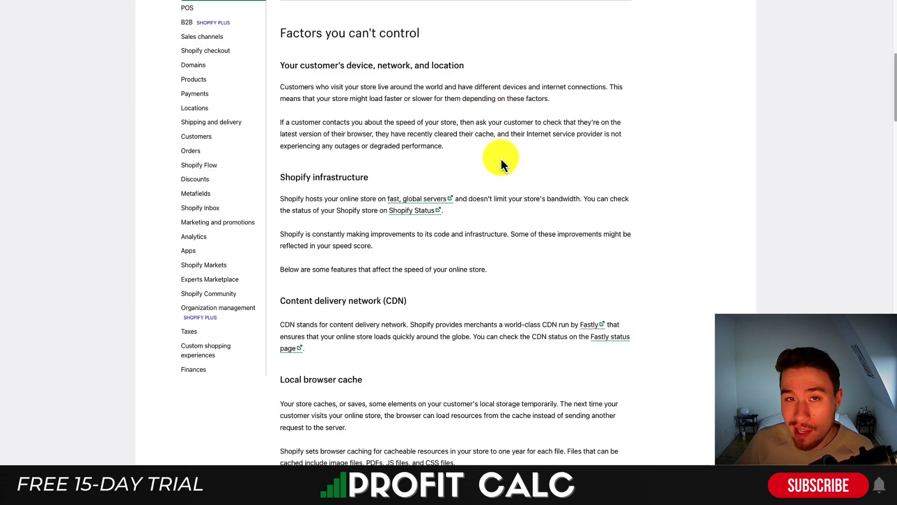
scroll(490, 156, down, 3)
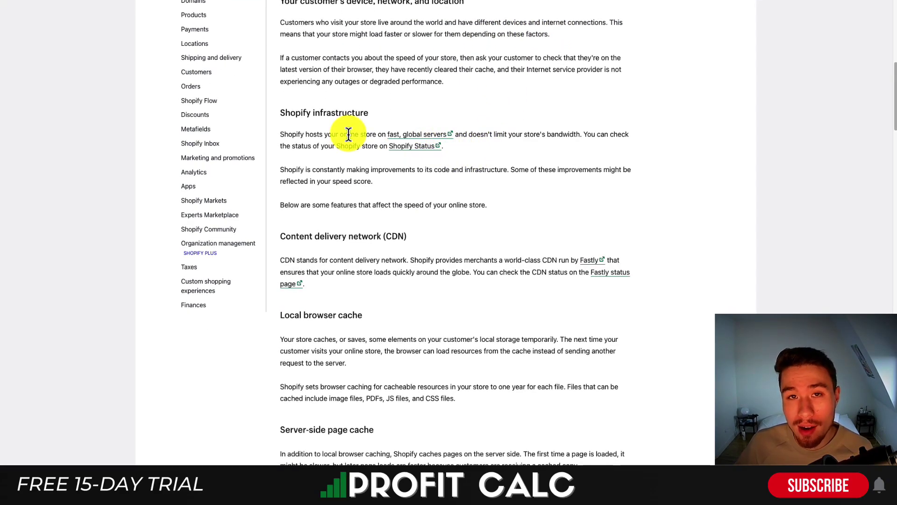
drag(332, 114, 379, 116)
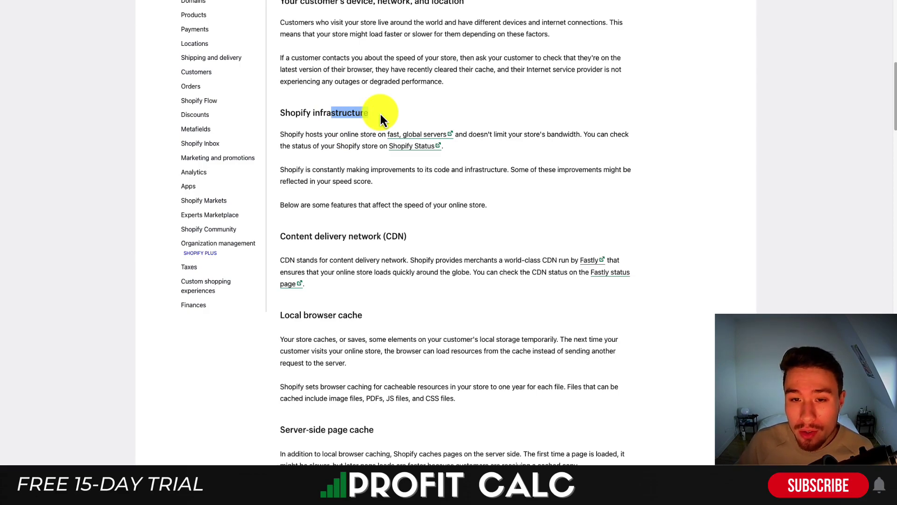
triple_click(369, 165)
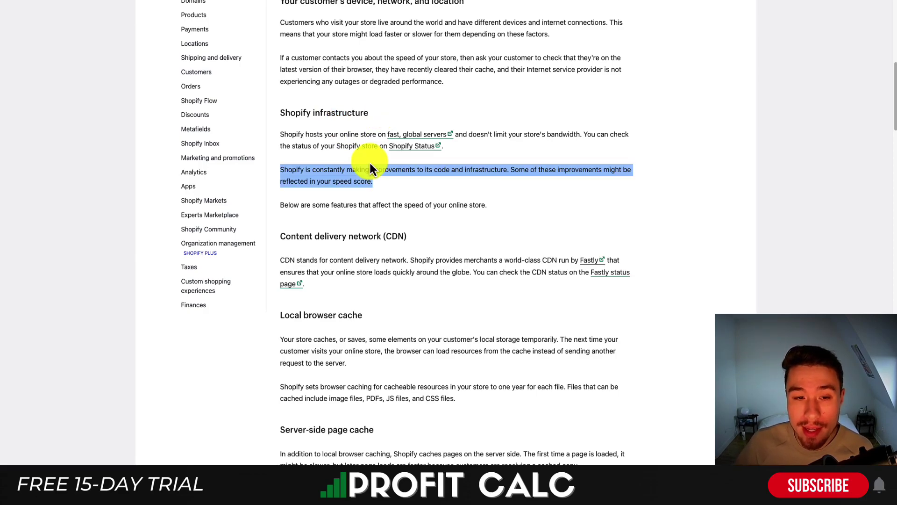
click(462, 226)
Step: Highlight the Content delivery network, Local browser cache and Server-side page cache headings
scroll(463, 227, down, 3)
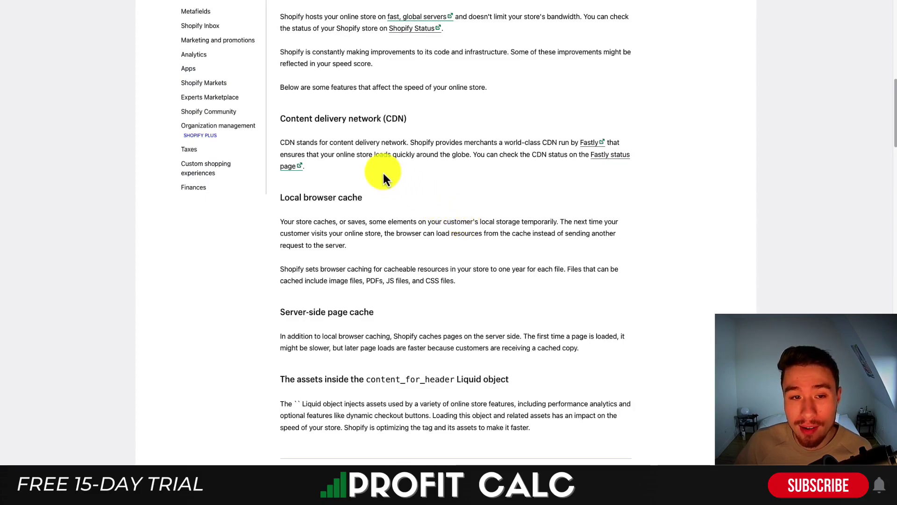
drag(290, 118, 370, 119)
drag(304, 197, 377, 199)
drag(298, 312, 371, 314)
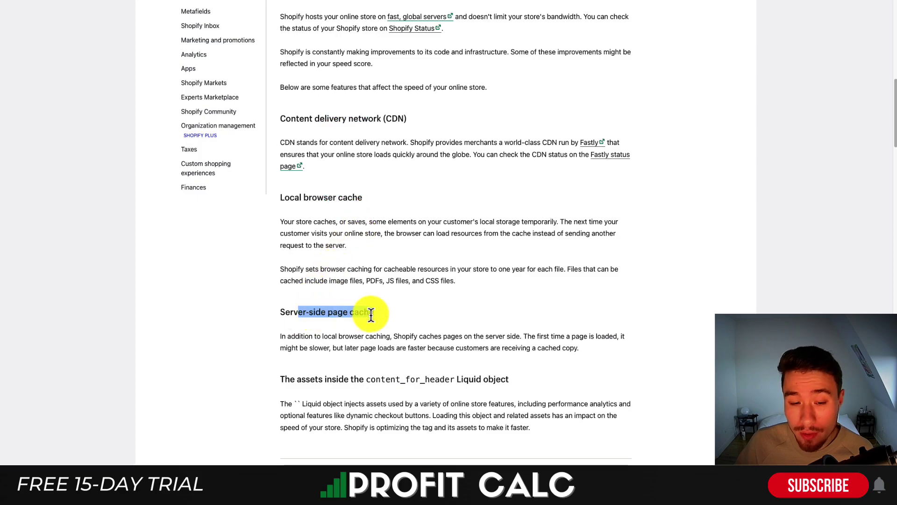
scroll(376, 316, down, 1)
drag(297, 337, 514, 338)
click(514, 337)
scroll(442, 282, up, 2)
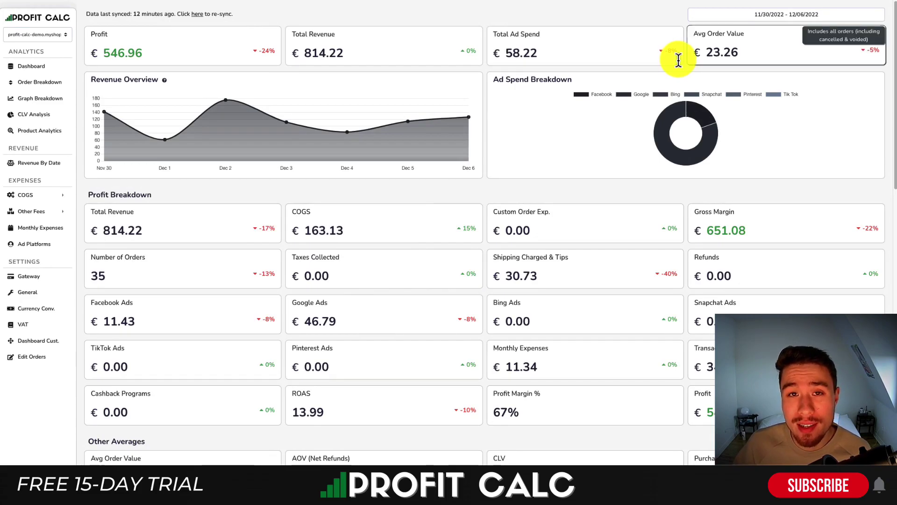
Step: Scroll to the Profit Breakdown showing €546.96 profit on €814.22 revenue
scroll(795, 65, down, 2)
drag(893, 74, 893, 100)
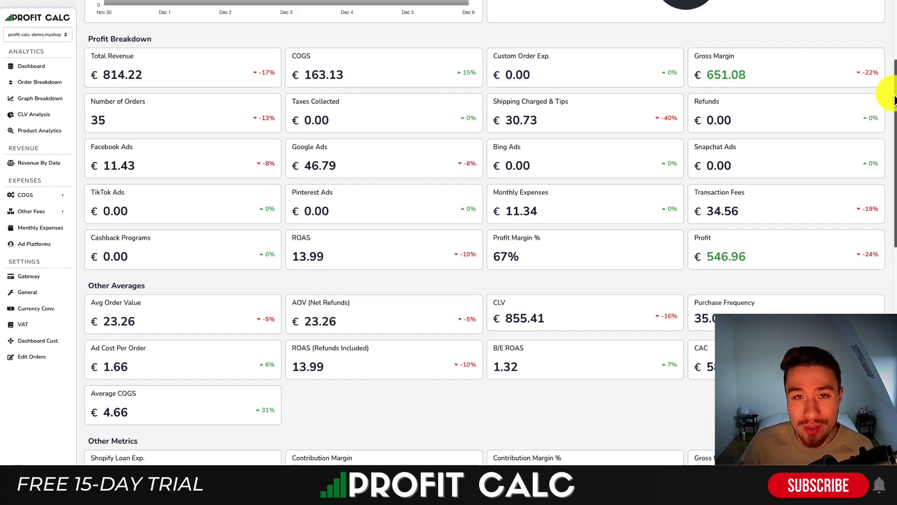